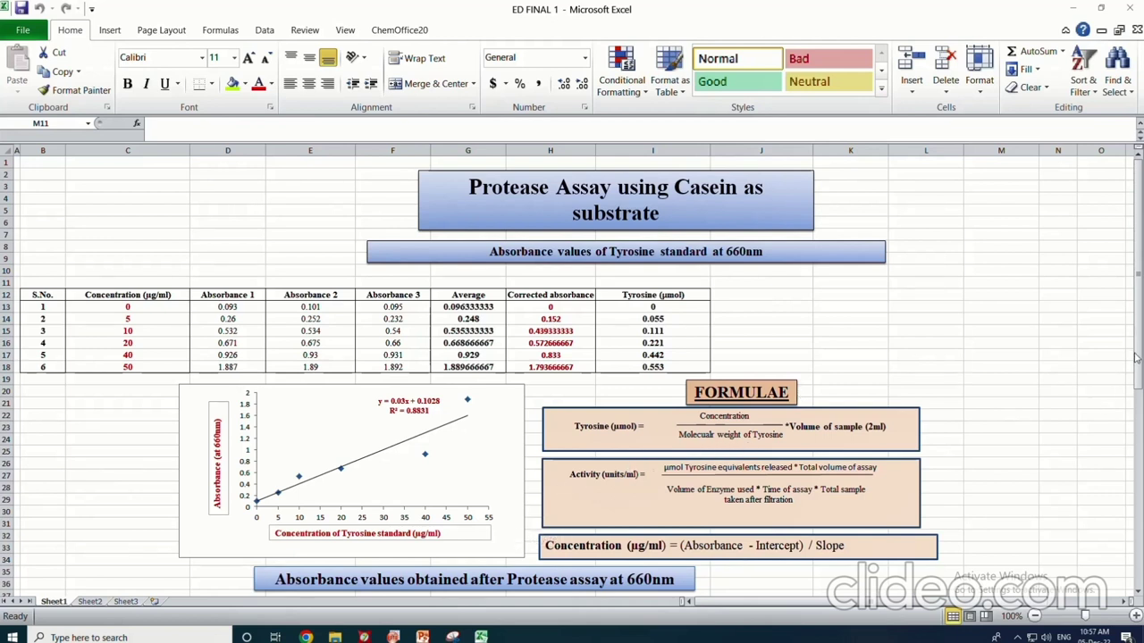
- Examine the tyrosine standard curve, the formulae and the table of absorbance values obtained after the protease assay
click(1138, 594)
scroll(1138, 594, down, 9)
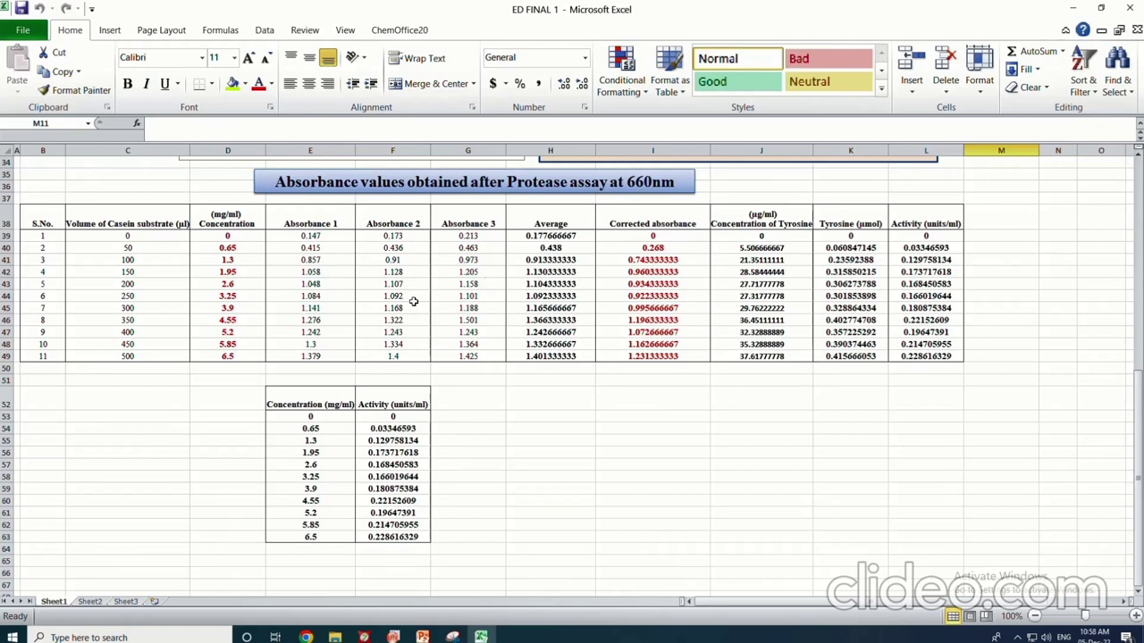
scroll(413, 302, up, 1)
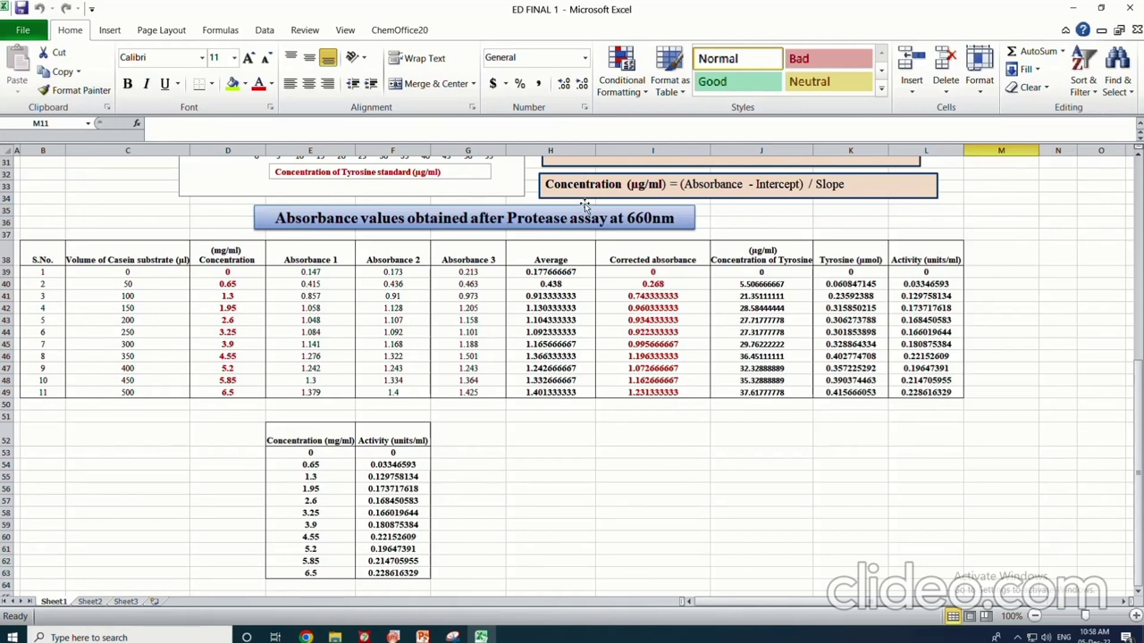
scroll(508, 254, up, 2)
scroll(509, 255, up, 3)
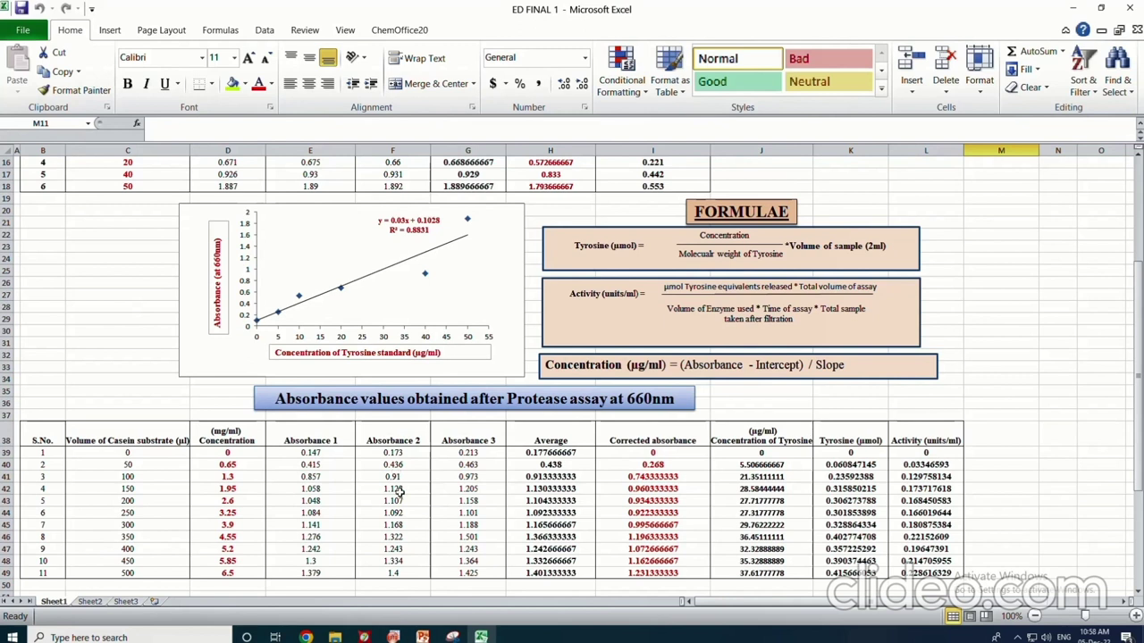
scroll(410, 519, down, 3)
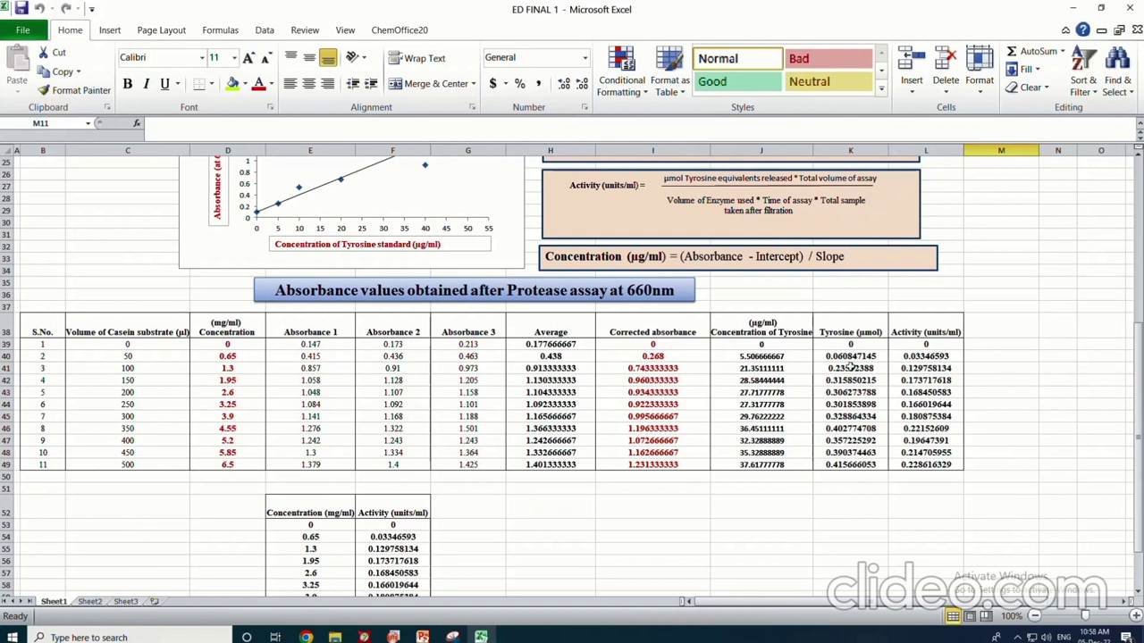
scroll(818, 334, up, 2)
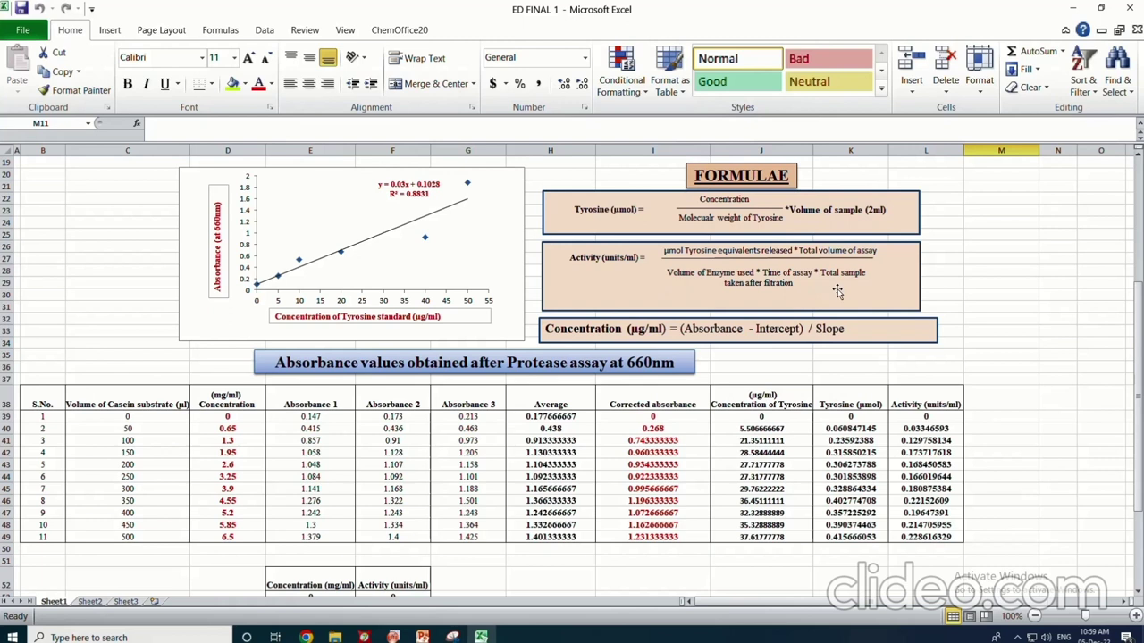
scroll(535, 552, down, 1)
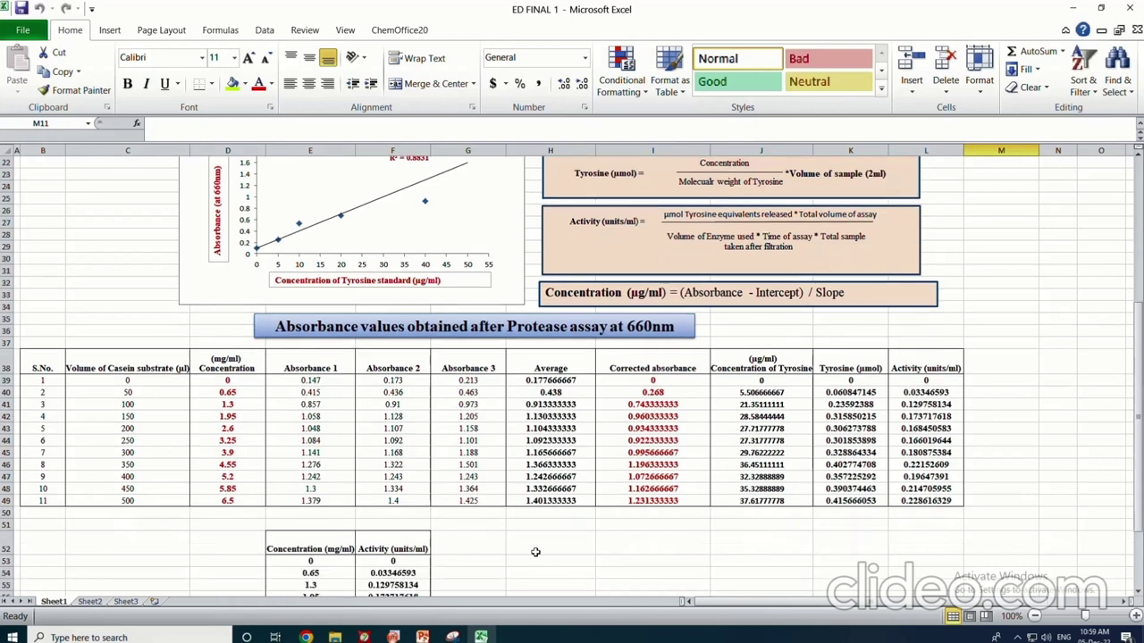
scroll(536, 552, down, 1)
scroll(715, 243, up, 1)
- Copy the concentration and activity values in E53:F63 into columns A and B of Book1 in OriginPro, and maximize the workbook
scroll(657, 523, down, 5)
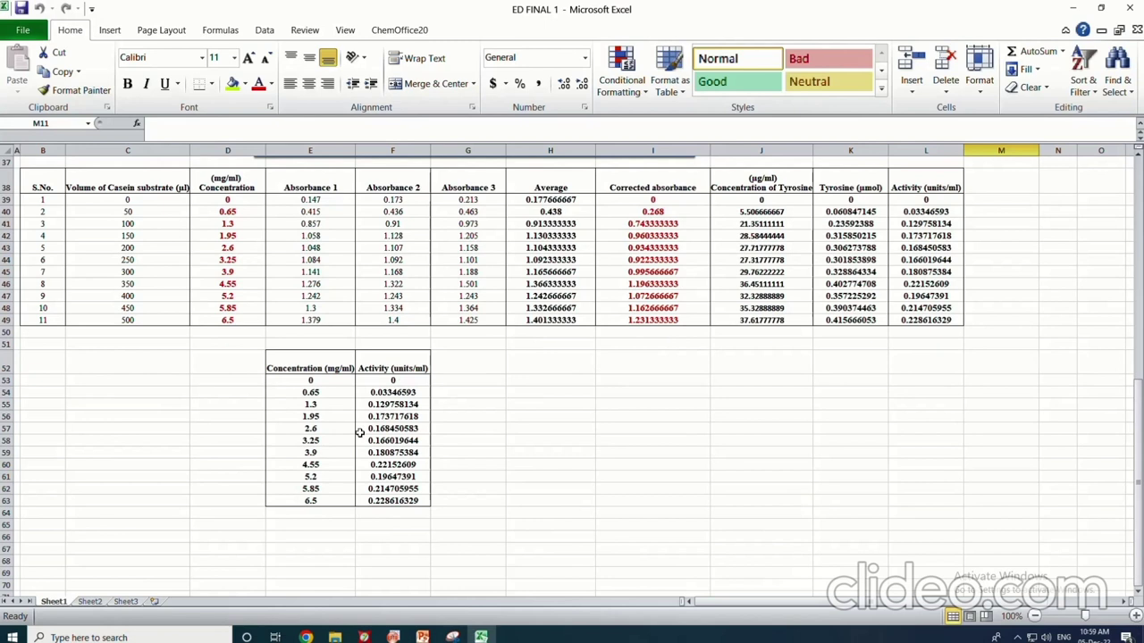
drag(326, 384, 378, 503)
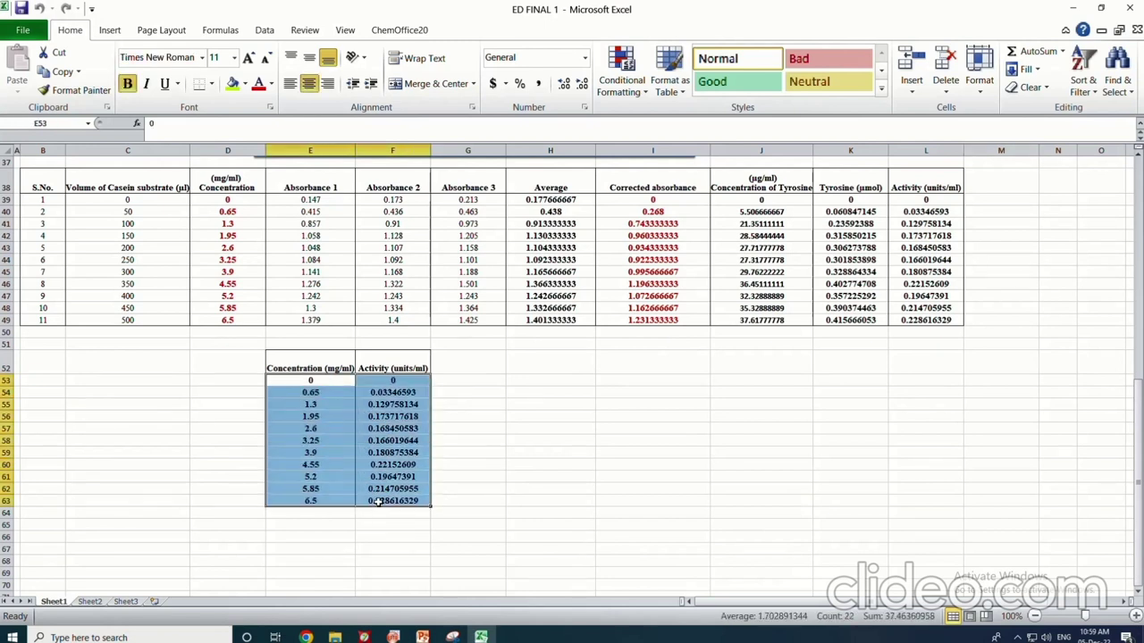
key(ctrl+c)
click(393, 637)
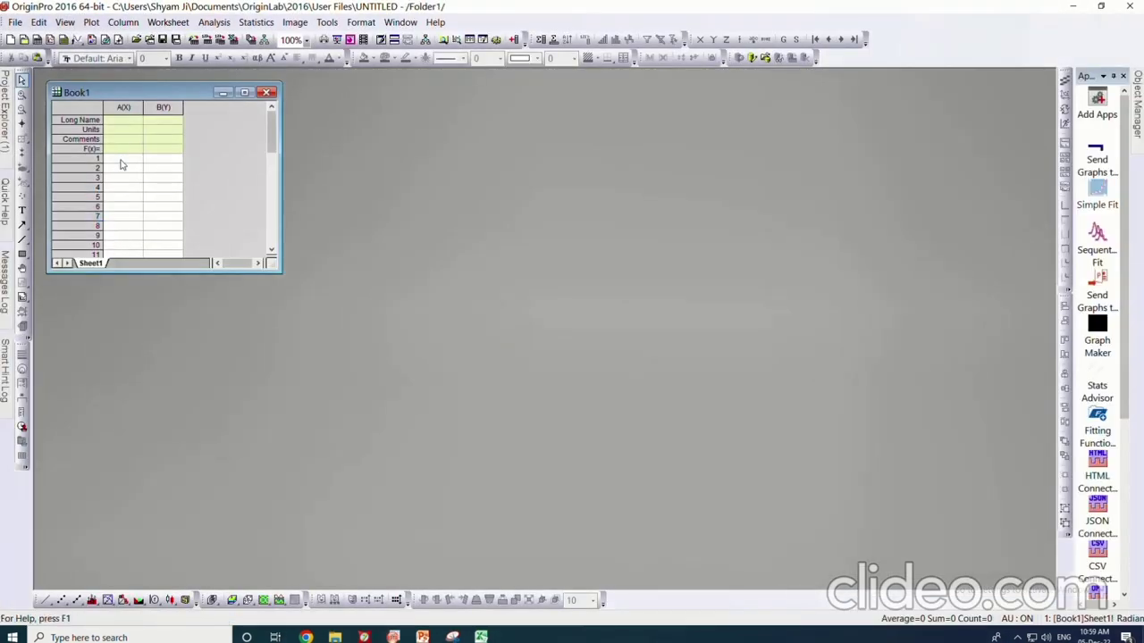
click(123, 162)
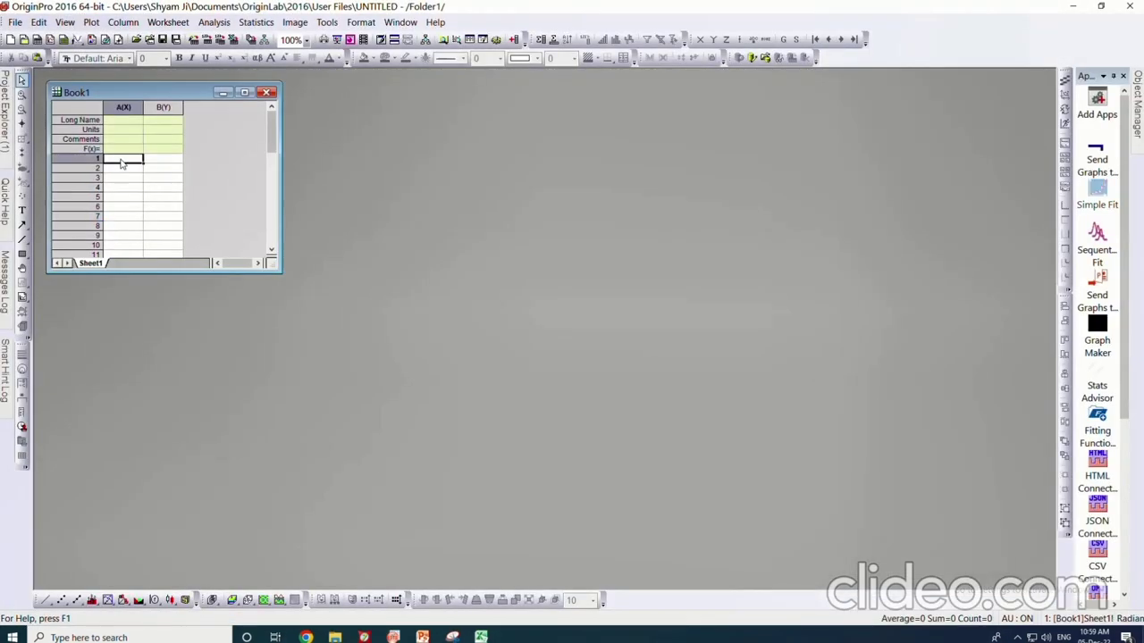
key(ctrl+v)
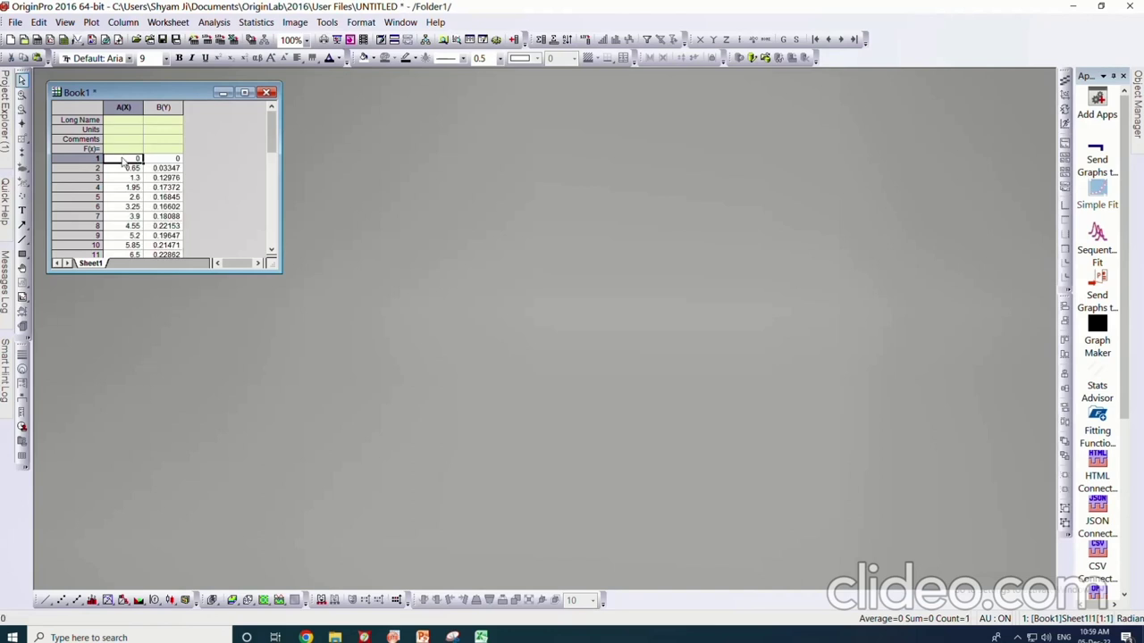
click(243, 93)
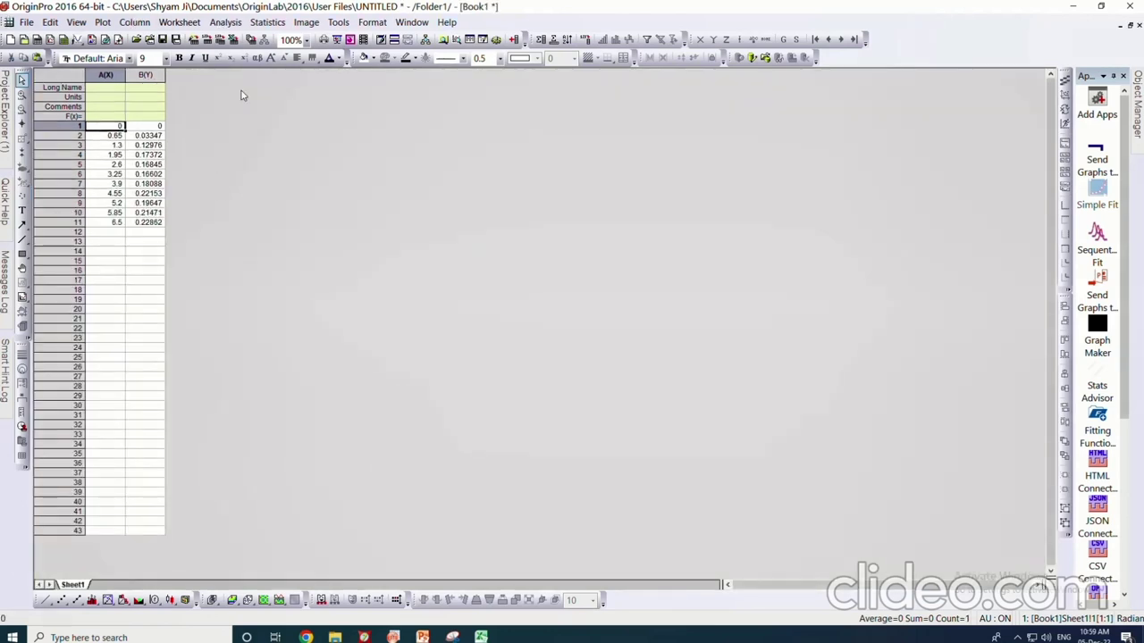
- Give column A the long name Concentration and the units mg/ml
click(109, 89)
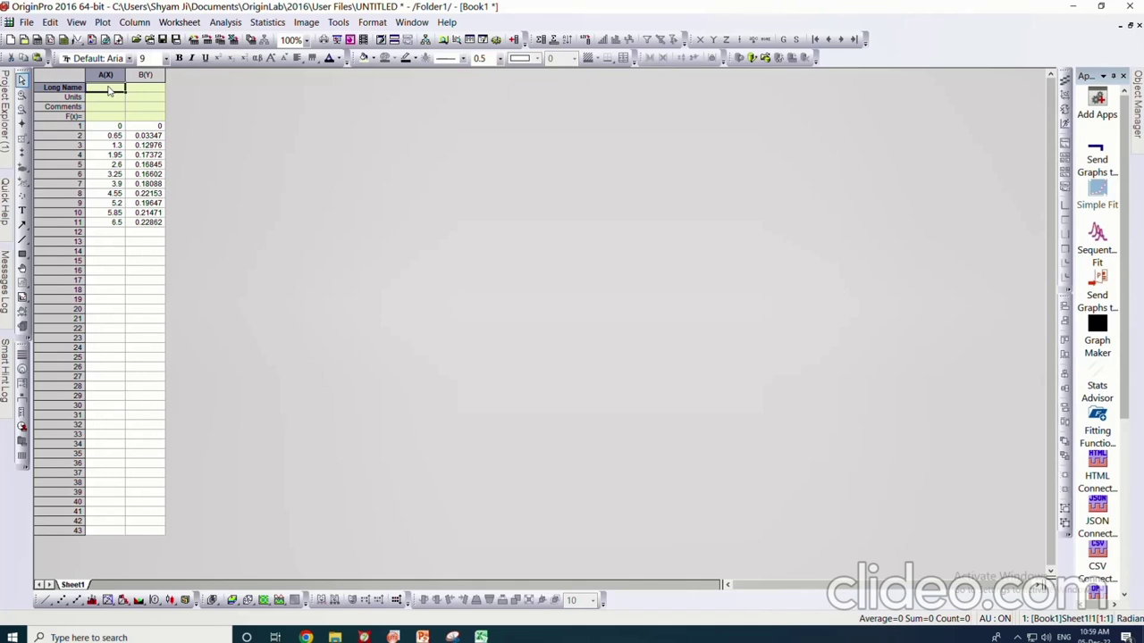
text(c)
text(onc)
text(entration)
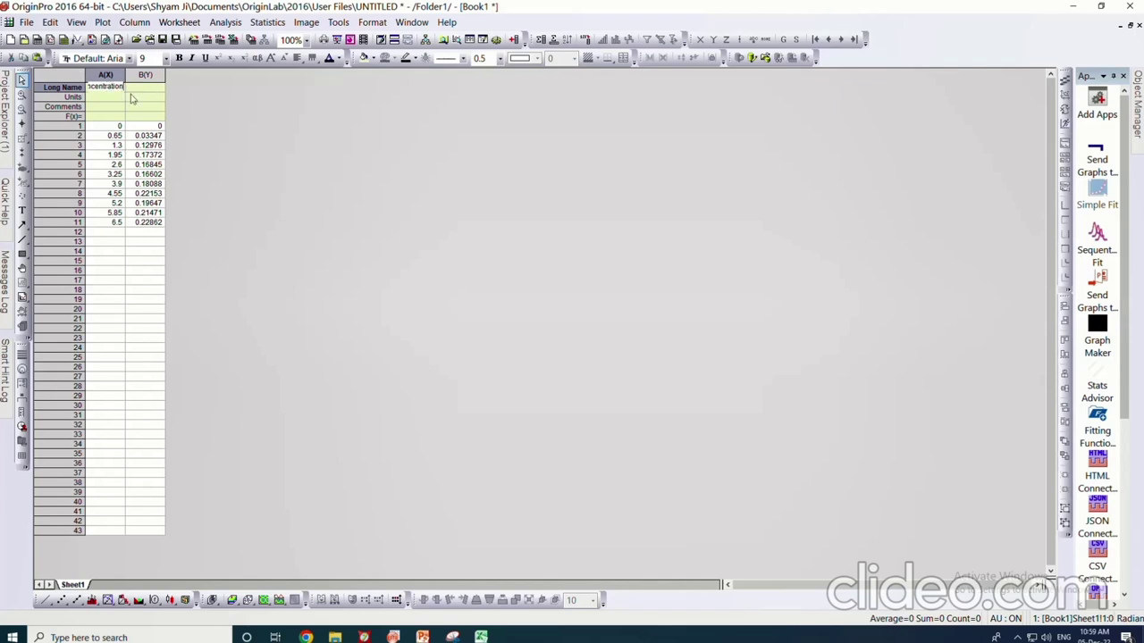
click(102, 97)
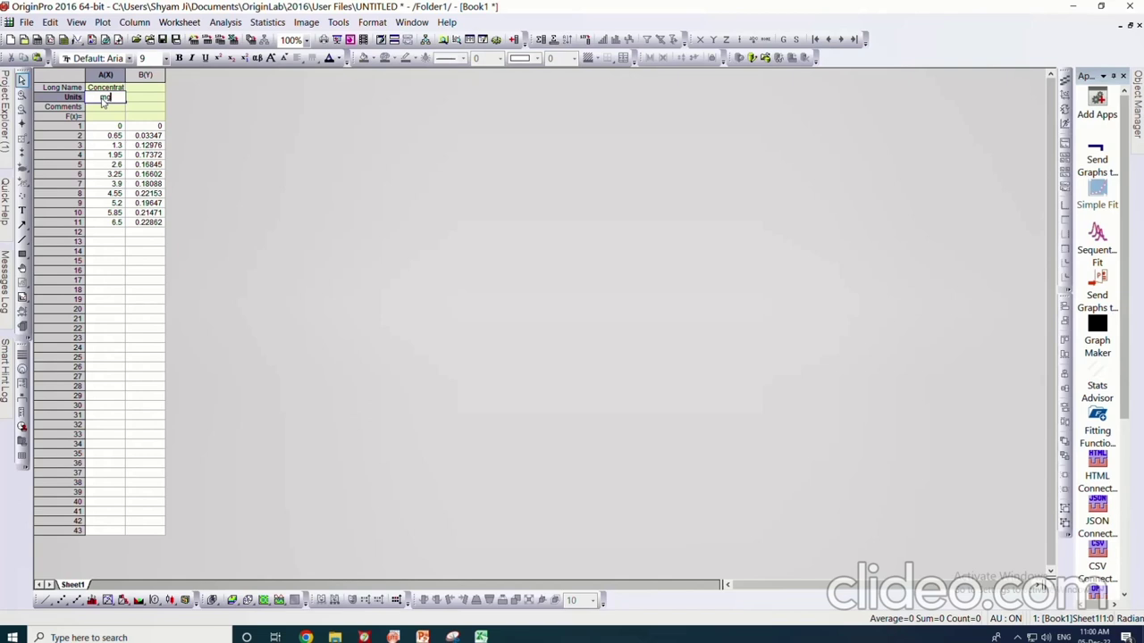
text(mg/ml)
- Give column B the long name Activity and the units units/ml
click(153, 89)
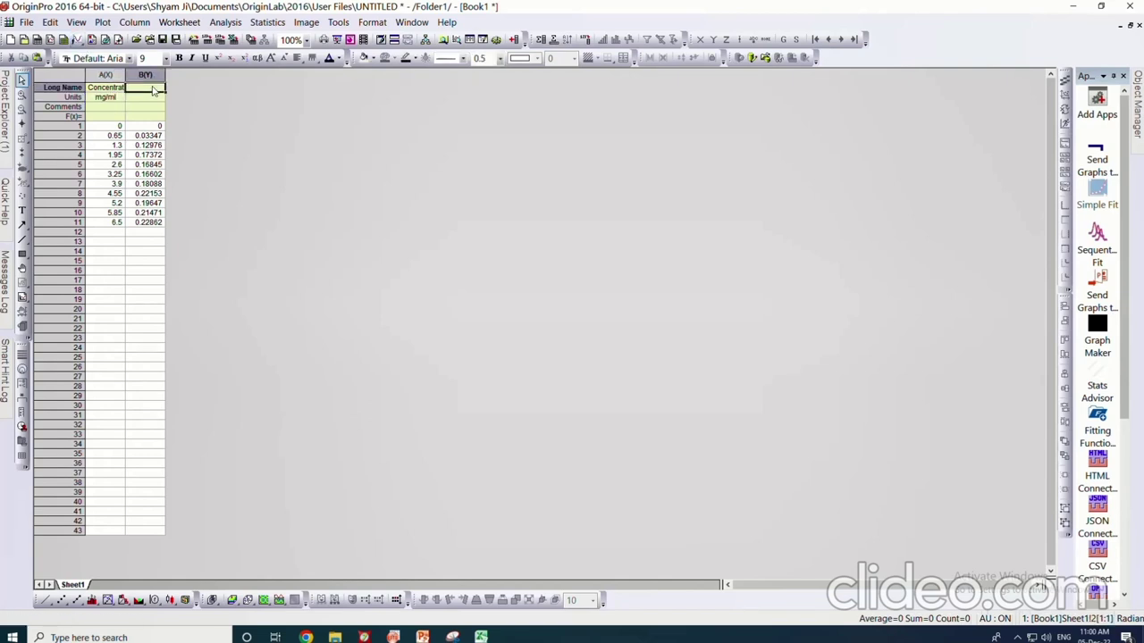
text(Acti)
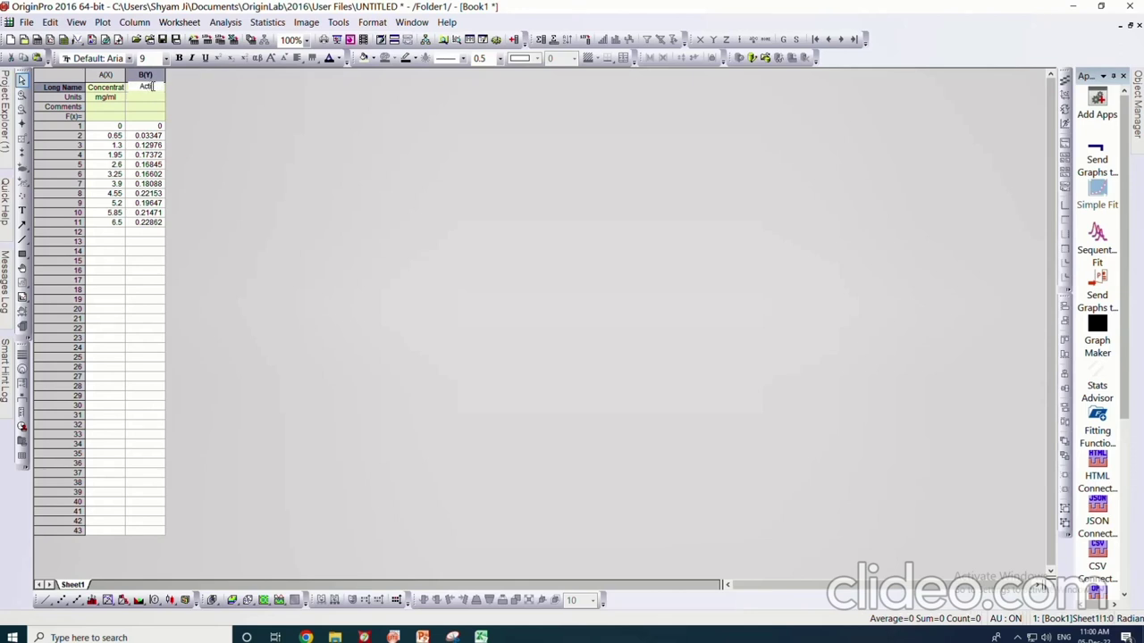
text(vity)
click(153, 98)
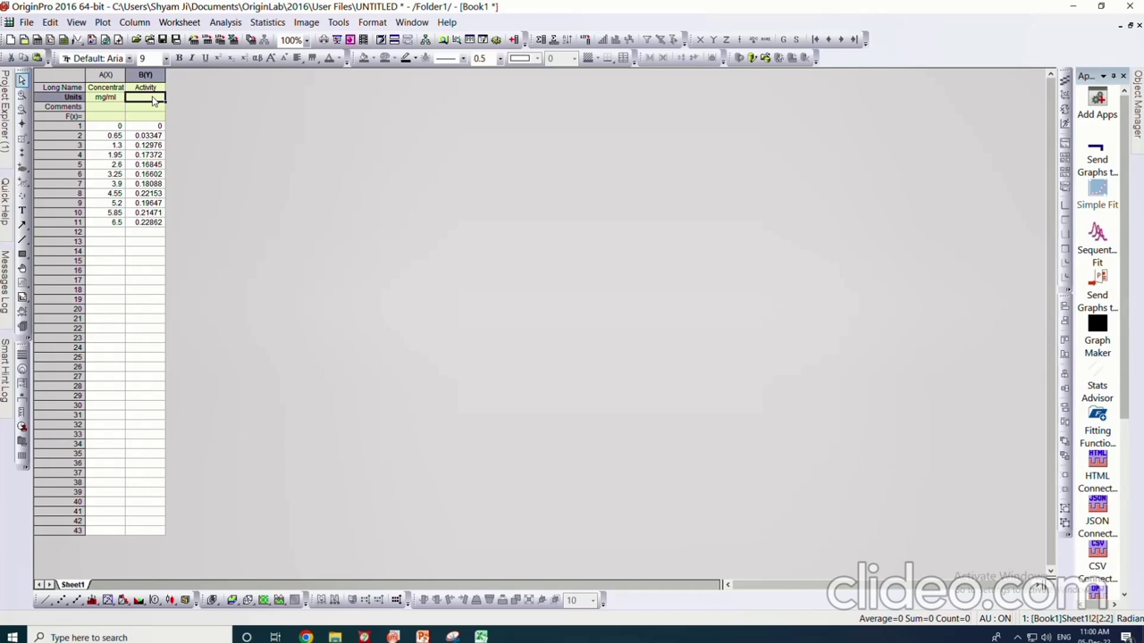
text(units)
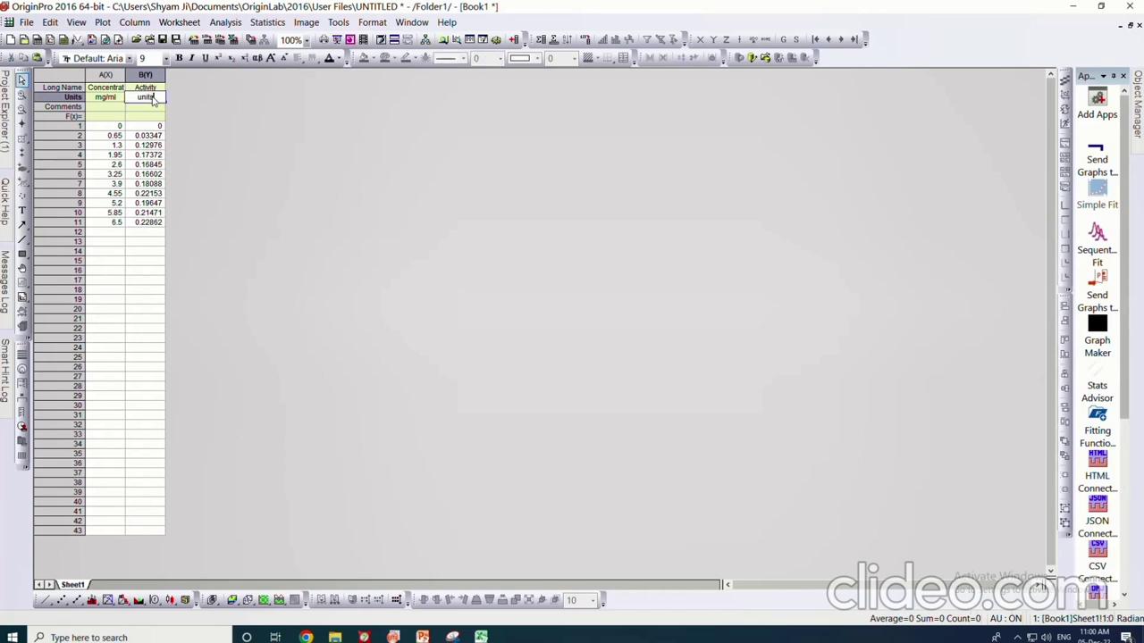
text(/m)
- Plot columns A and B as a scatter graph and make its X axis scale start from 0
drag(105, 73, 139, 80)
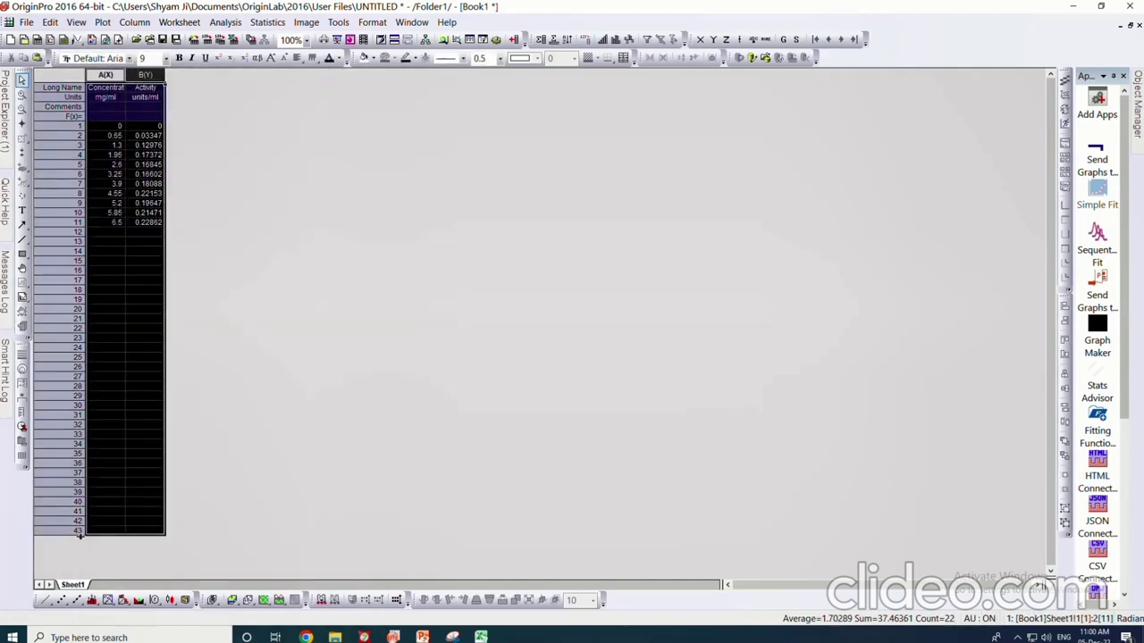
click(62, 601)
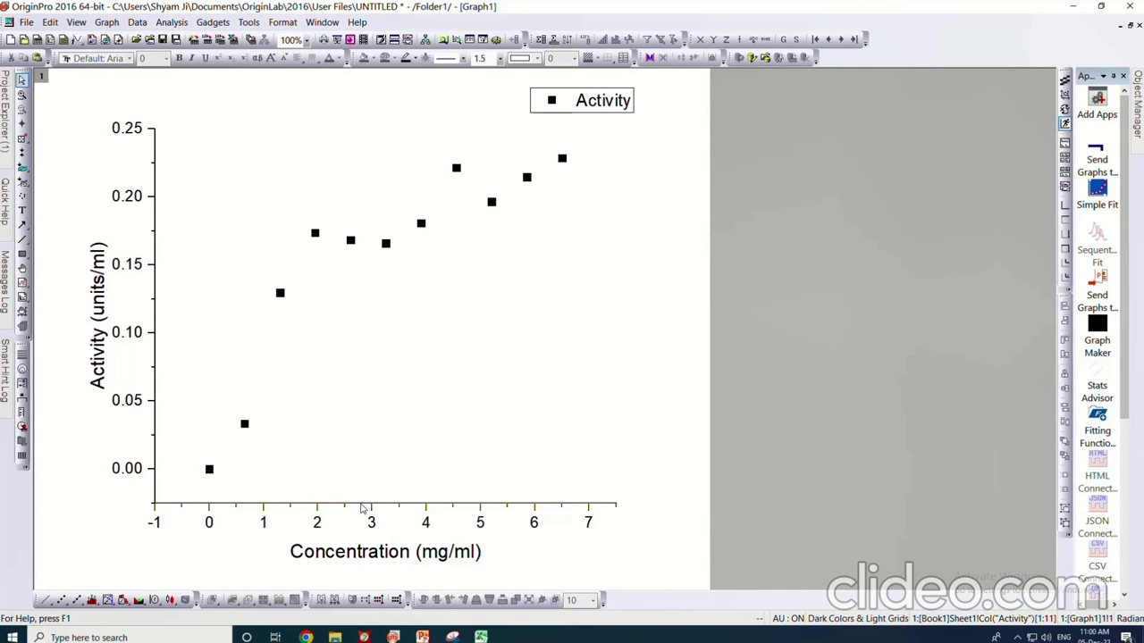
right_click(362, 508)
click(386, 466)
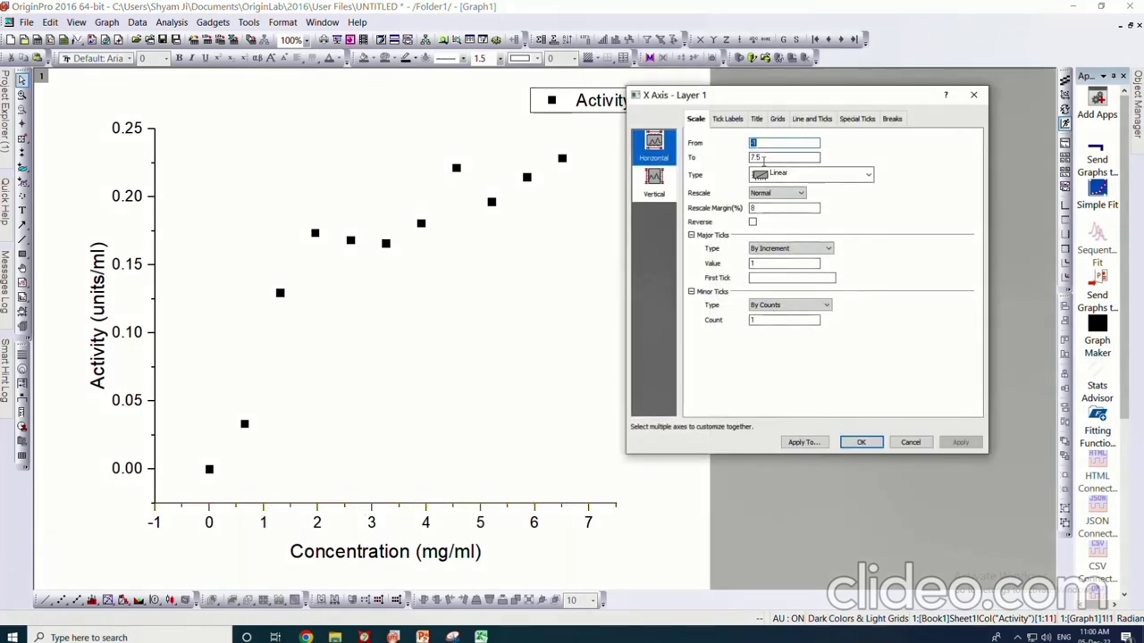
text(0)
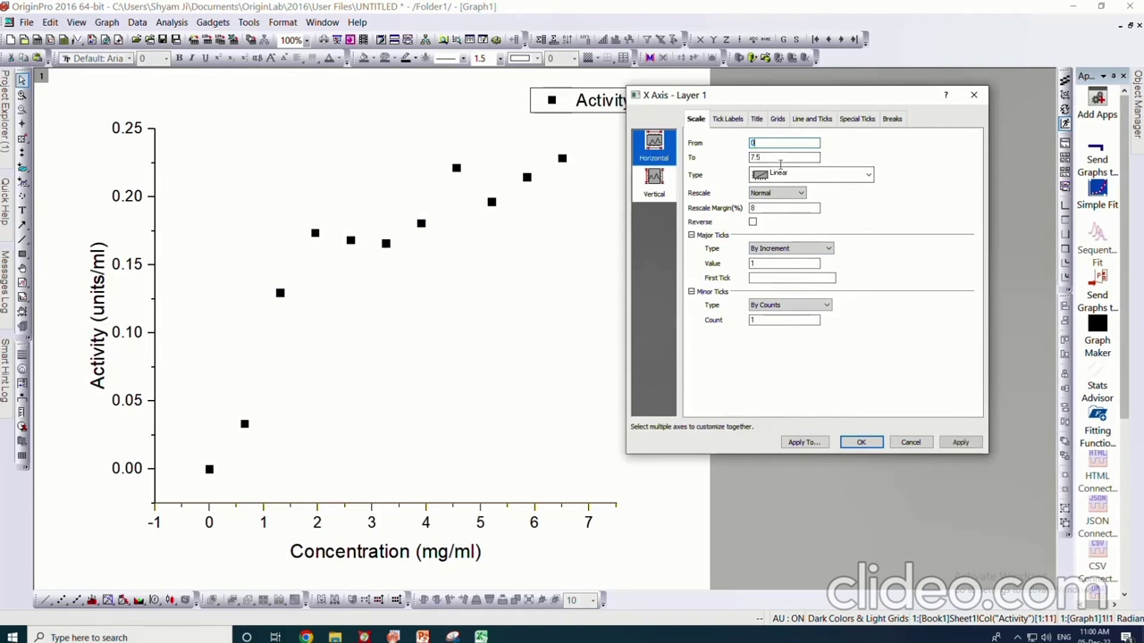
click(858, 442)
- Make the Y axis scale of the scatter graph start from 0
click(156, 313)
right_click(155, 313)
click(205, 446)
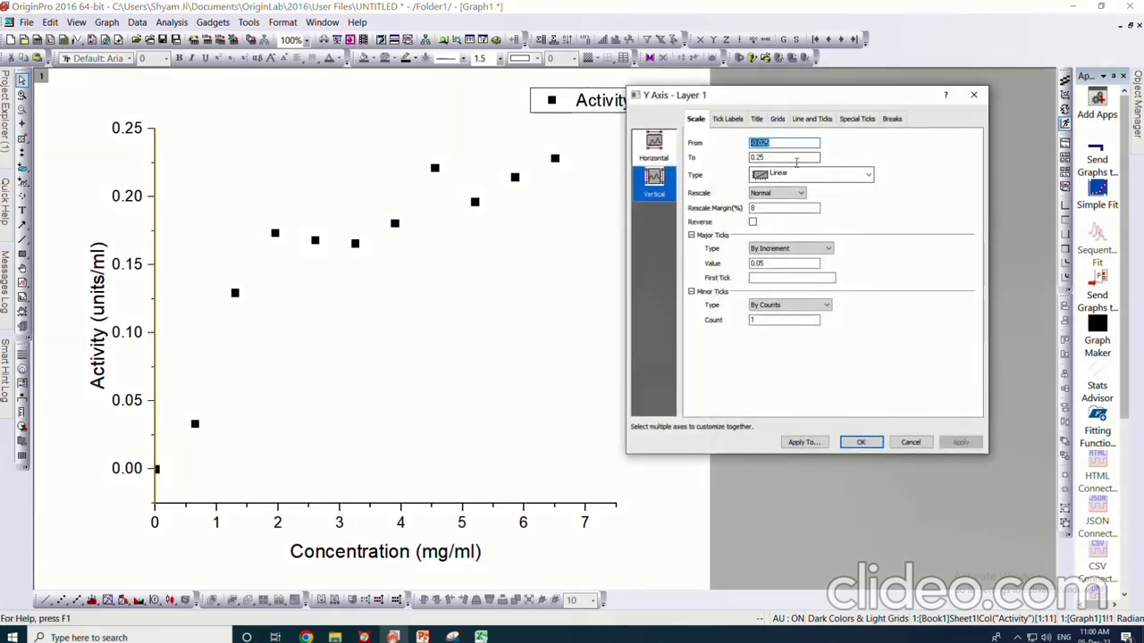
text(0)
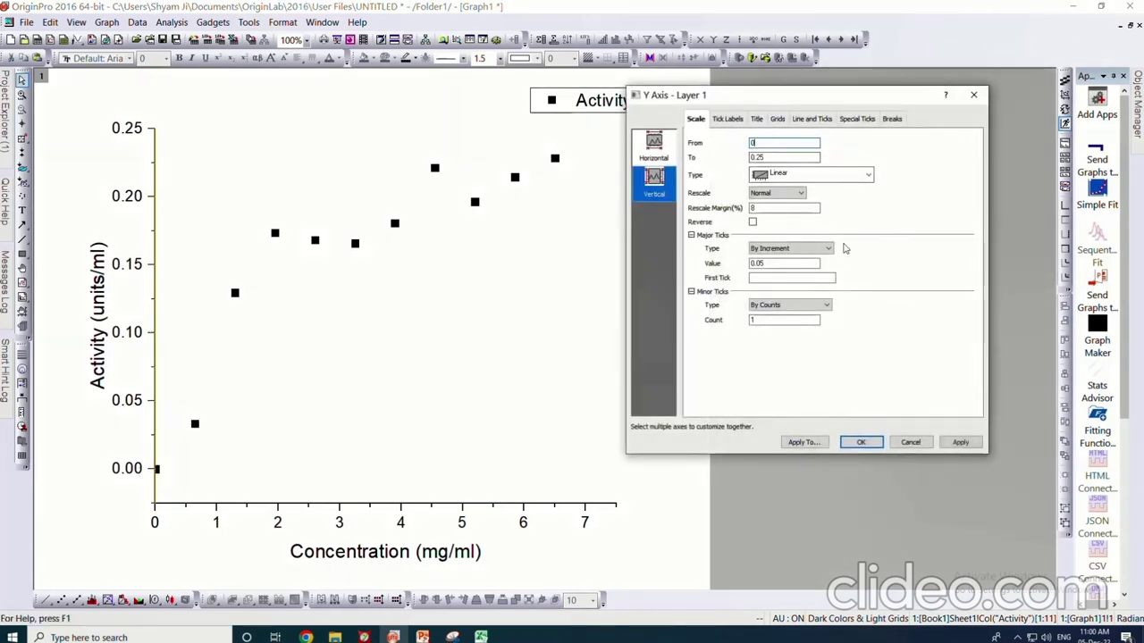
click(860, 442)
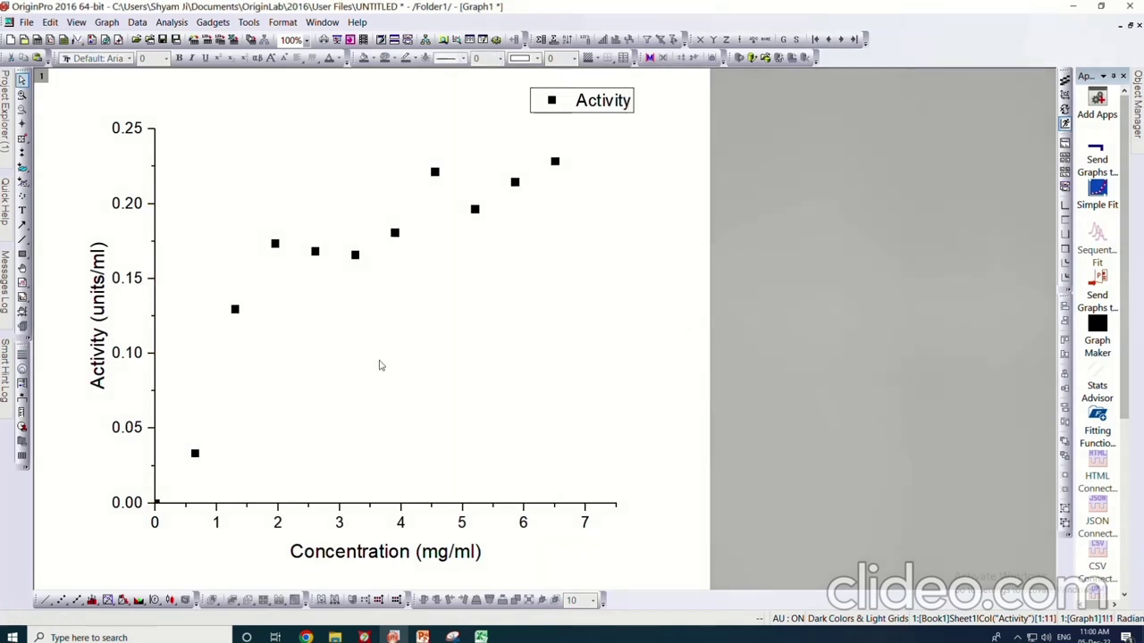
- Set up a nonlinear curve fit of the Activity data with the MichaelisMenten function from the Enzyme Kinetics category, and display its formula
click(355, 257)
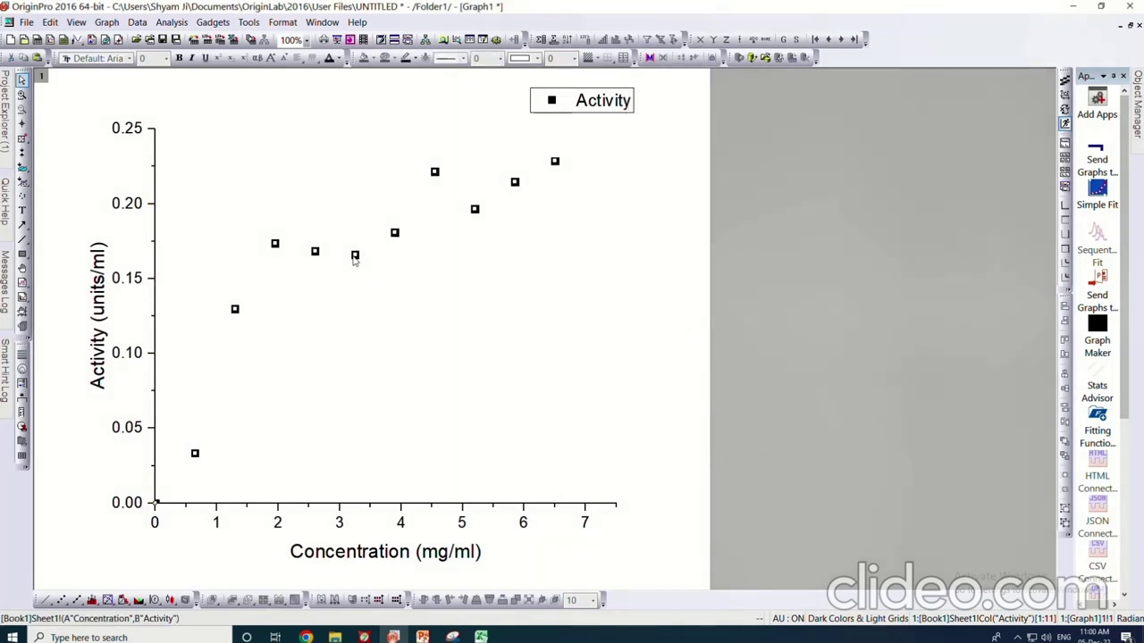
click(168, 23)
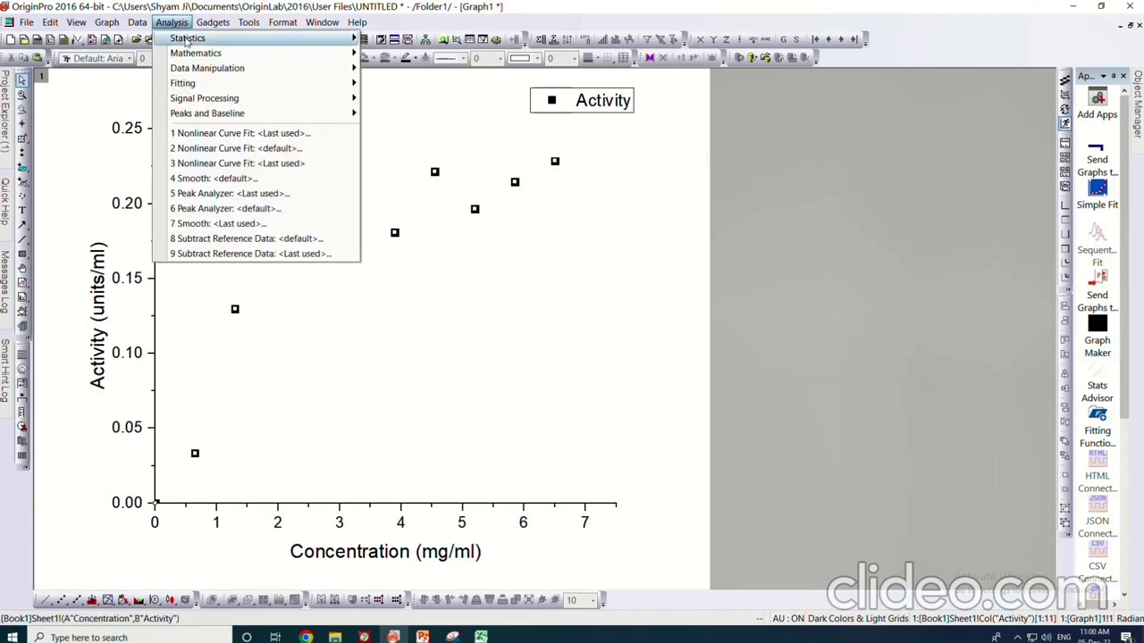
mouse_move(183, 83)
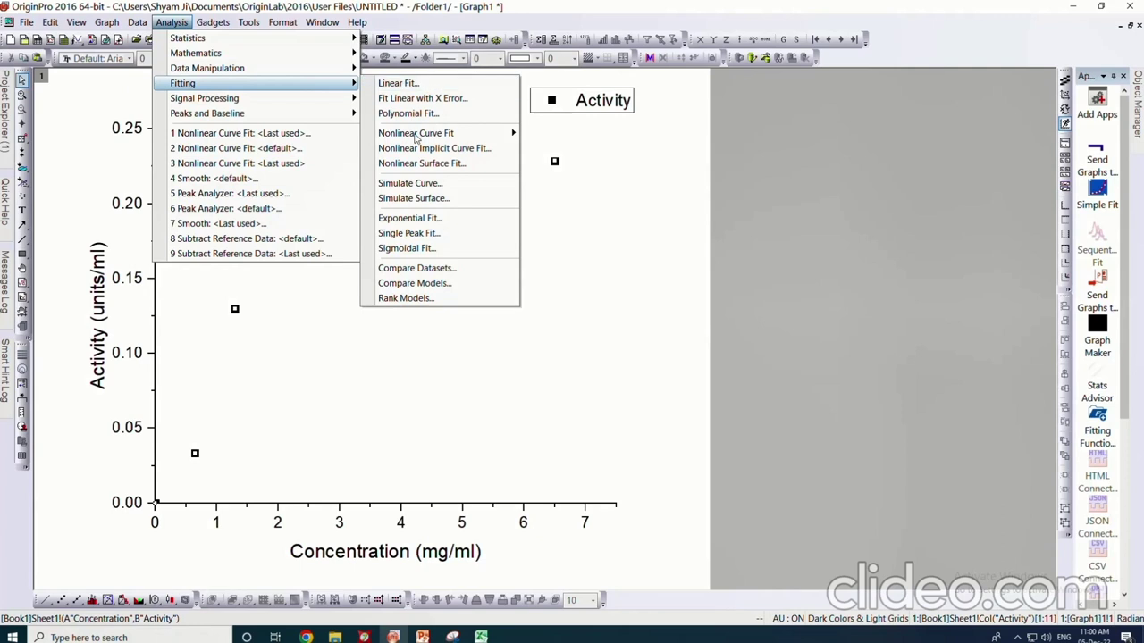
mouse_move(420, 136)
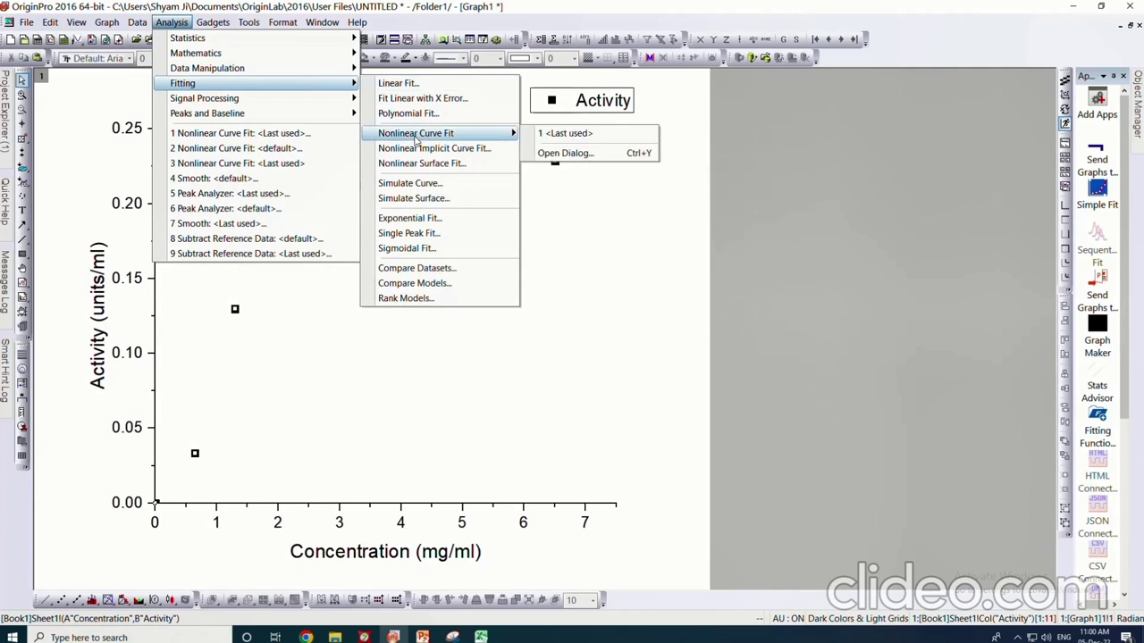
click(585, 155)
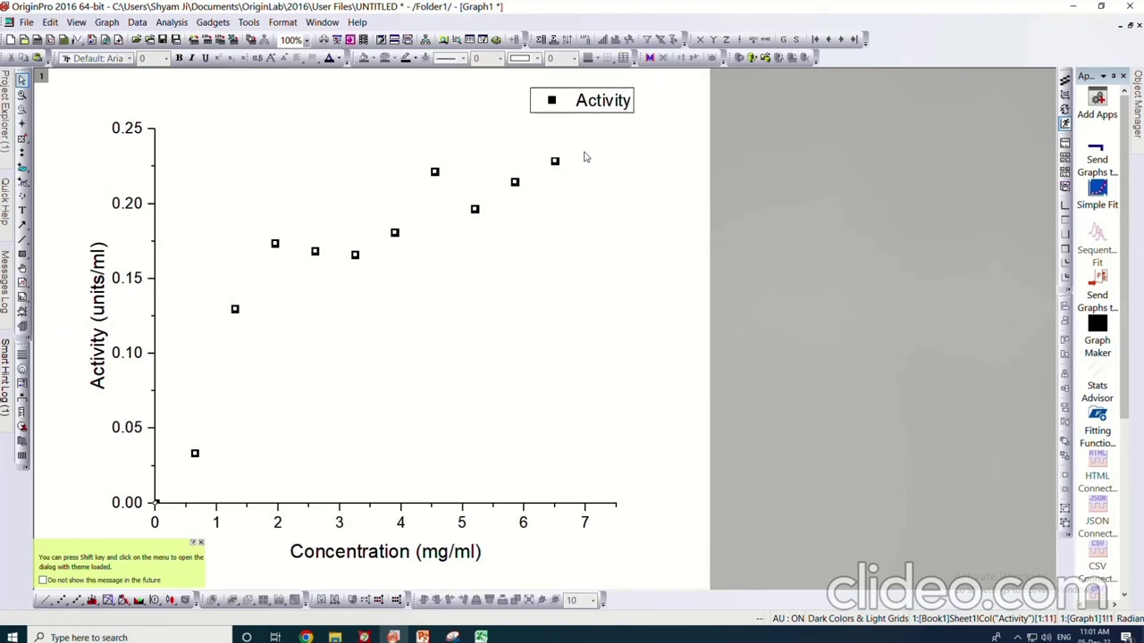
click(633, 196)
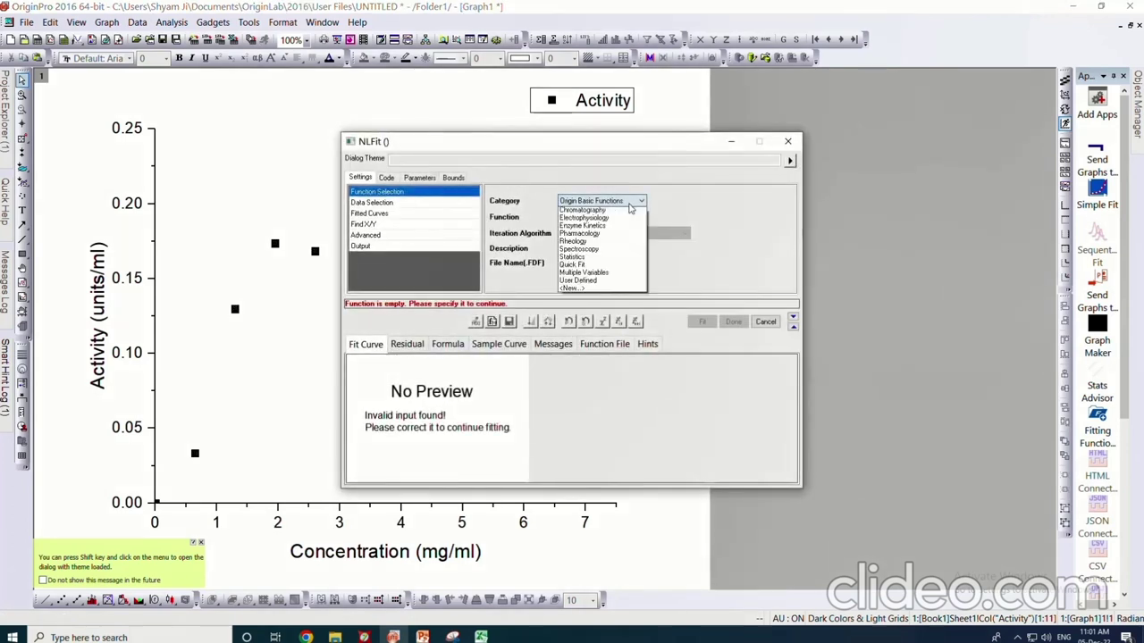
click(597, 324)
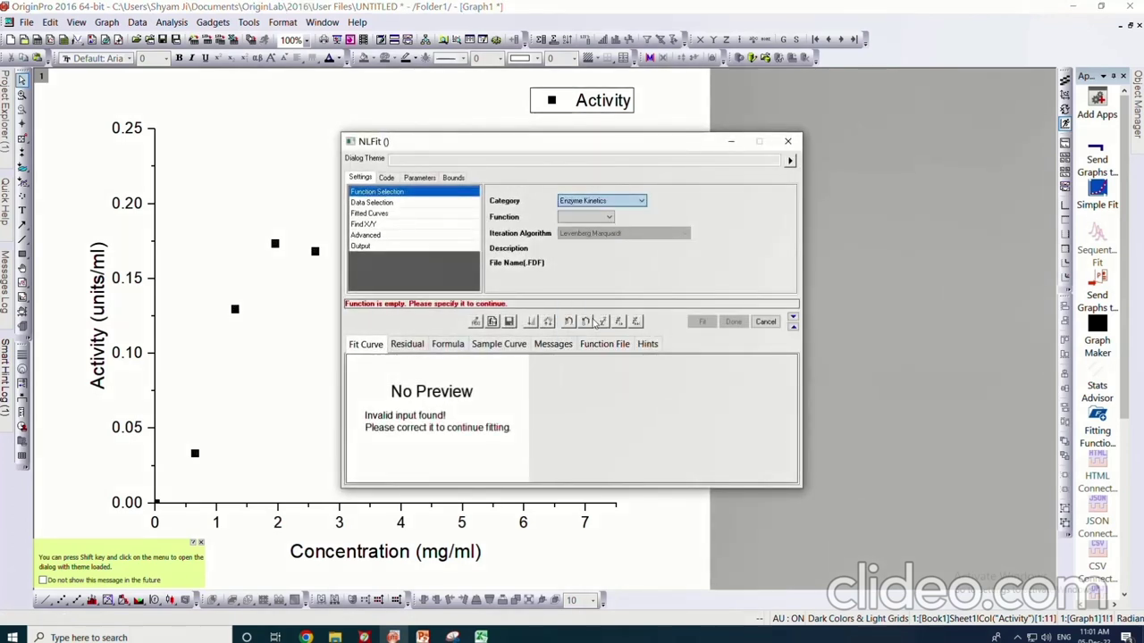
click(603, 218)
click(590, 268)
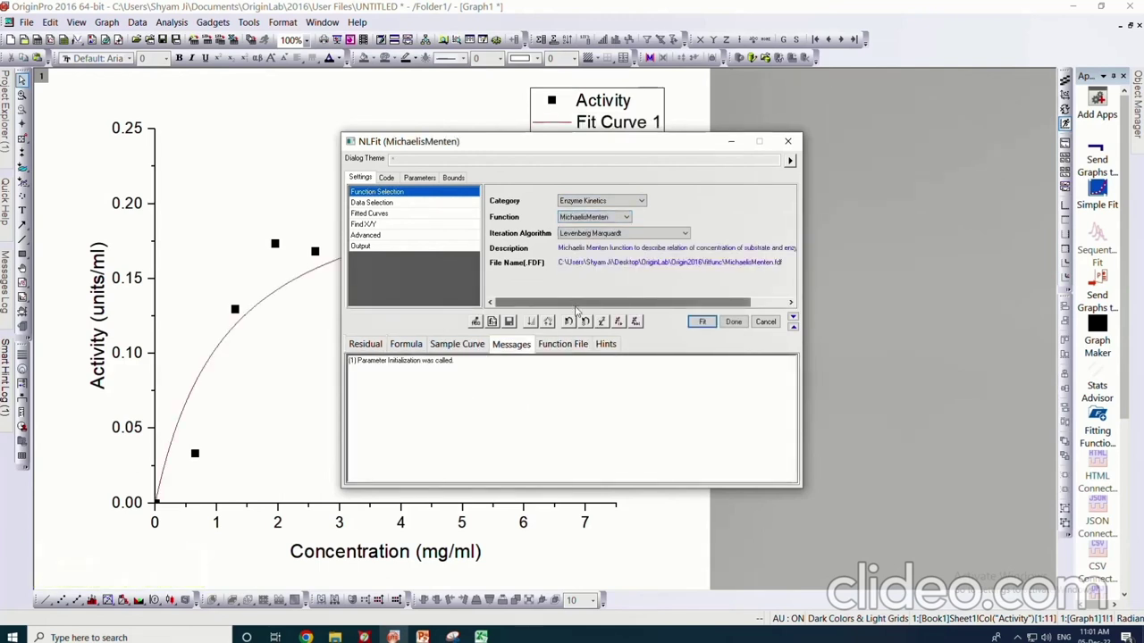
click(406, 345)
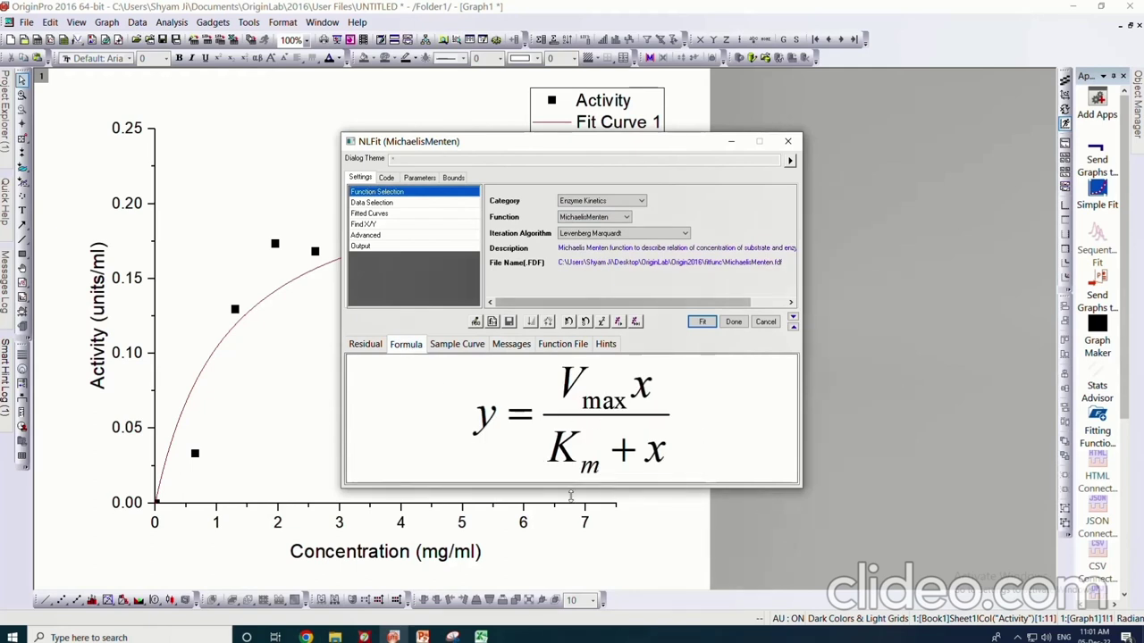